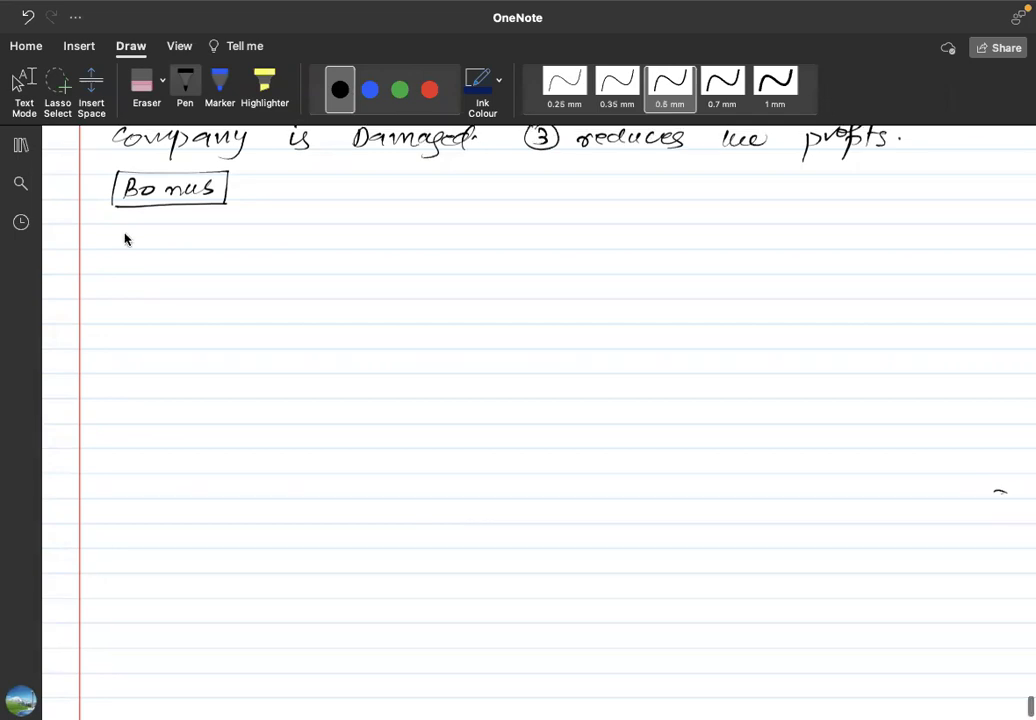
Handwrite 'is payment method that is paid in addition to contracted wage or' below the Bonus box.
mouse_move(123, 234)
mouse_down()
mouse_move(134, 250)
mouse_move(172, 252)
mouse_move(194, 240)
mouse_move(260, 249)
mouse_move(367, 234)
mouse_move(420, 246)
mouse_up()
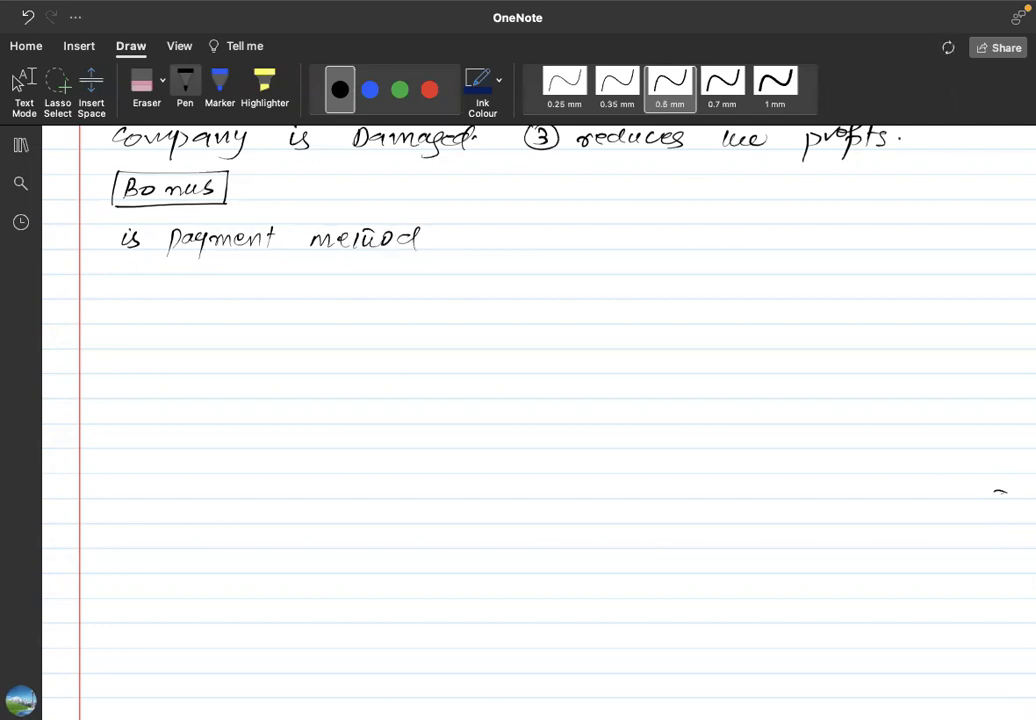
scroll(500, 400, up, 1)
mouse_move(455, 238)
mouse_down()
mouse_move(479, 247)
mouse_move(500, 234)
mouse_move(543, 240)
mouse_move(610, 262)
mouse_move(631, 246)
mouse_move(659, 259)
mouse_move(772, 248)
mouse_move(816, 256)
mouse_move(912, 240)
mouse_up()
drag(922, 240, 918, 244)
drag(124, 289, 140, 297)
drag(143, 293, 207, 298)
mouse_move(213, 284)
mouse_down()
mouse_move(214, 298)
mouse_move(221, 289)
mouse_up()
drag(222, 293, 246, 284)
mouse_move(288, 290)
mouse_down()
mouse_move(314, 294)
mouse_move(312, 312)
mouse_move(347, 295)
mouse_move(406, 295)
mouse_up()
mouse_move(466, 287)
mouse_down()
mouse_move(462, 301)
mouse_move(536, 290)
mouse_up()
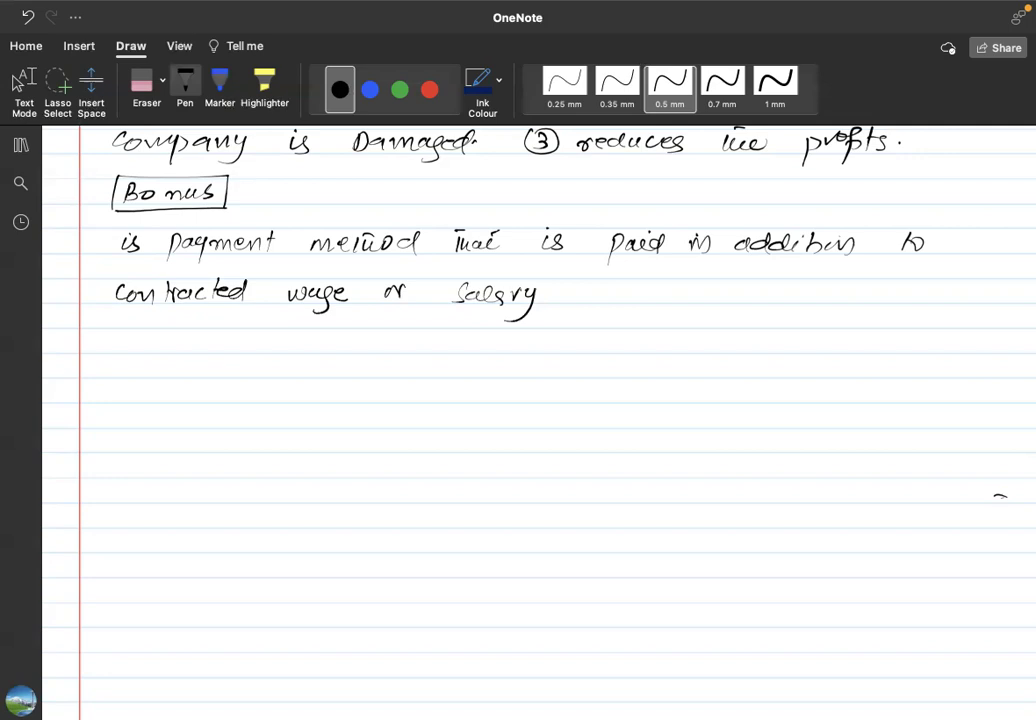
Add 'Salary' after 'wage or' and start writing 'Adv' on the line below.
scroll(540, 420, up, 1)
Turn 'Adv' into an underlined 'Adv.' heading with a colon.
mouse_move(113, 352)
mouse_down()
mouse_move(168, 346)
mouse_move(175, 359)
mouse_up()
click(170, 344)
click(192, 345)
click(192, 353)
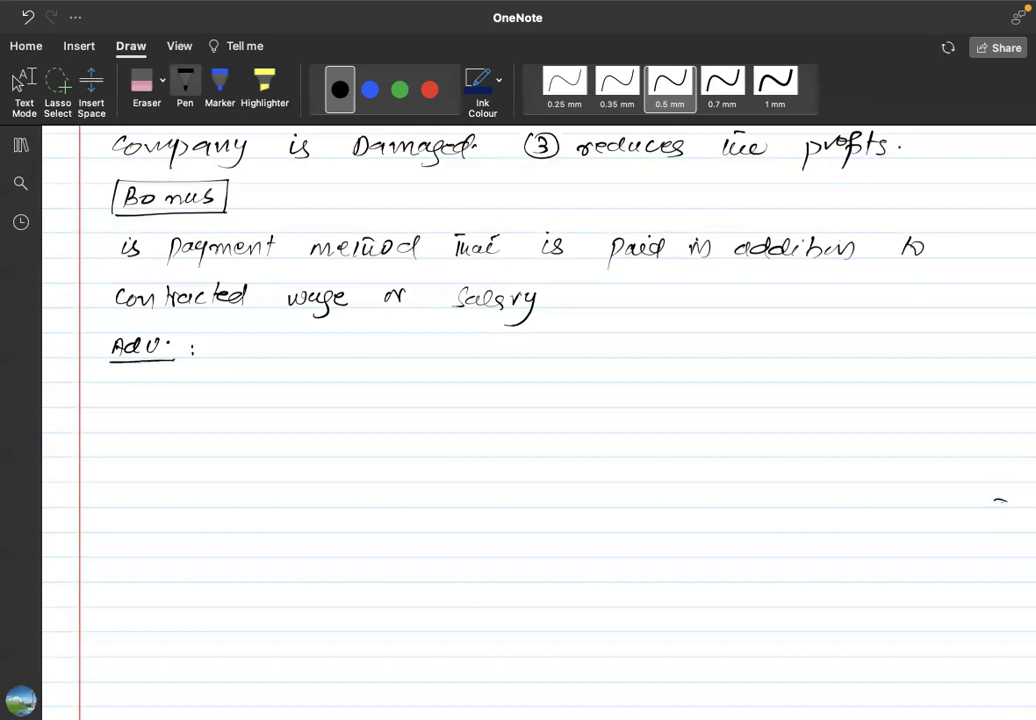
Write '(1) increases motivation to work harder' and start a circled 2 below.
mouse_move(238, 340)
mouse_down()
mouse_move(237, 353)
mouse_move(281, 356)
mouse_up()
drag(290, 346, 392, 358)
mouse_move(458, 352)
mouse_down()
mouse_move(472, 363)
mouse_move(502, 350)
mouse_move(594, 349)
mouse_move(588, 340)
mouse_move(655, 357)
mouse_up()
drag(655, 350, 666, 350)
drag(752, 349, 908, 346)
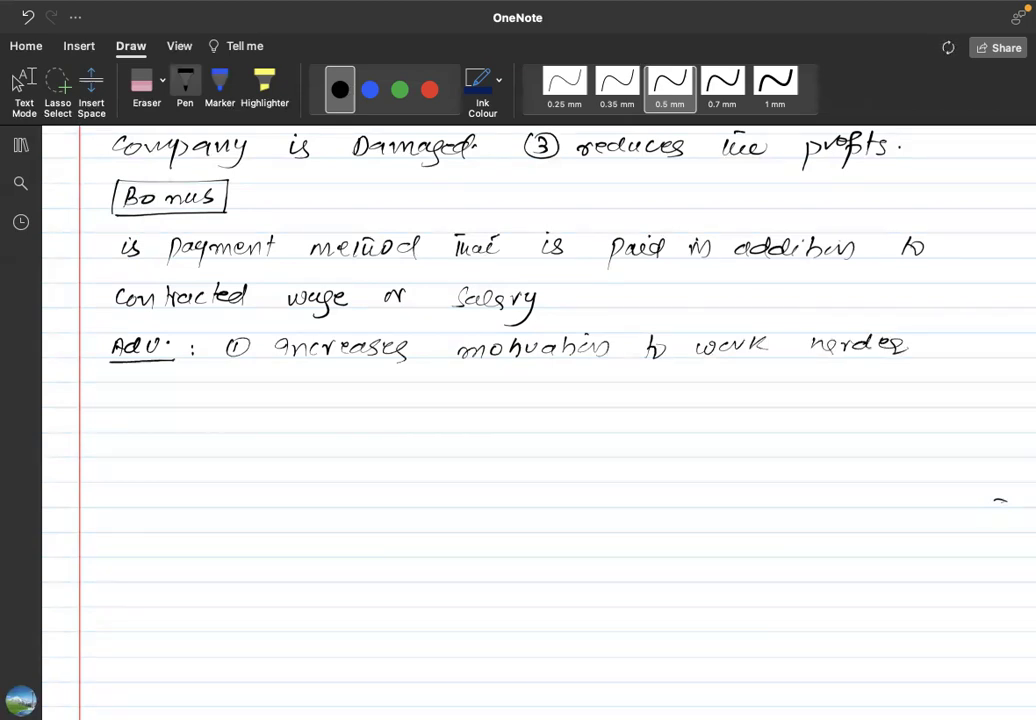
mouse_move(112, 392)
mouse_down()
mouse_move(110, 408)
mouse_move(126, 404)
mouse_move(118, 411)
mouse_up()
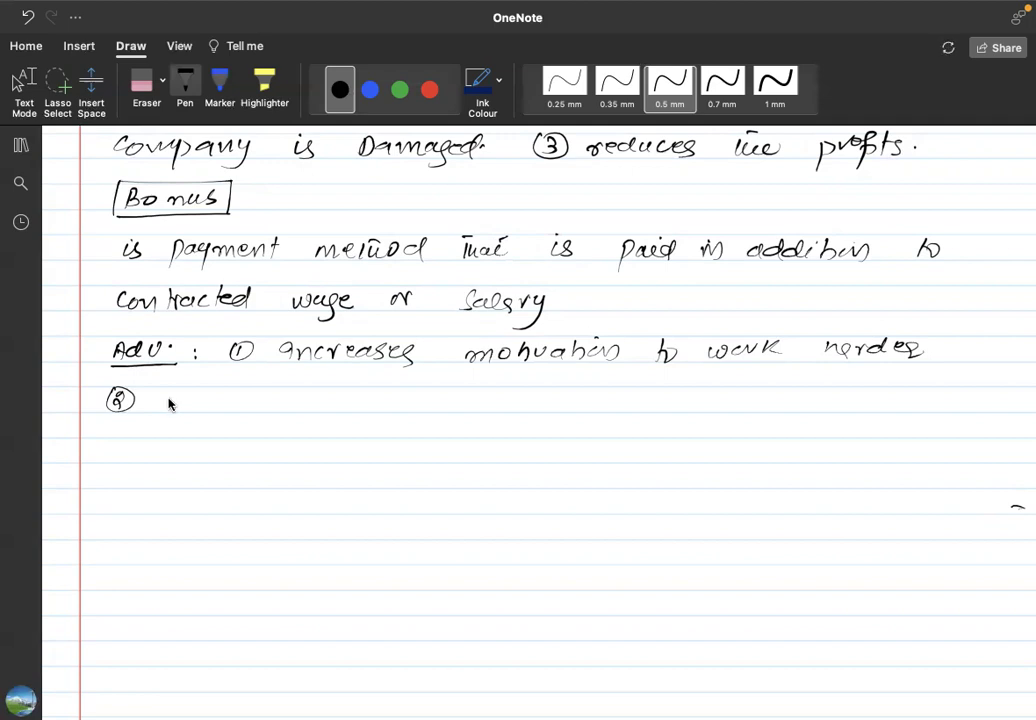
Write advantages 2 and 3: increased organization productivity and a sense of security.
mouse_move(170, 394)
mouse_down()
mouse_move(166, 408)
mouse_move(180, 406)
mouse_up()
mouse_move(172, 398)
mouse_down()
mouse_move(477, 410)
mouse_move(497, 400)
mouse_move(681, 398)
mouse_move(682, 420)
mouse_move(737, 398)
mouse_move(754, 412)
mouse_move(765, 398)
mouse_move(790, 404)
mouse_move(792, 423)
mouse_move(830, 398)
mouse_move(884, 398)
mouse_up()
click(397, 403)
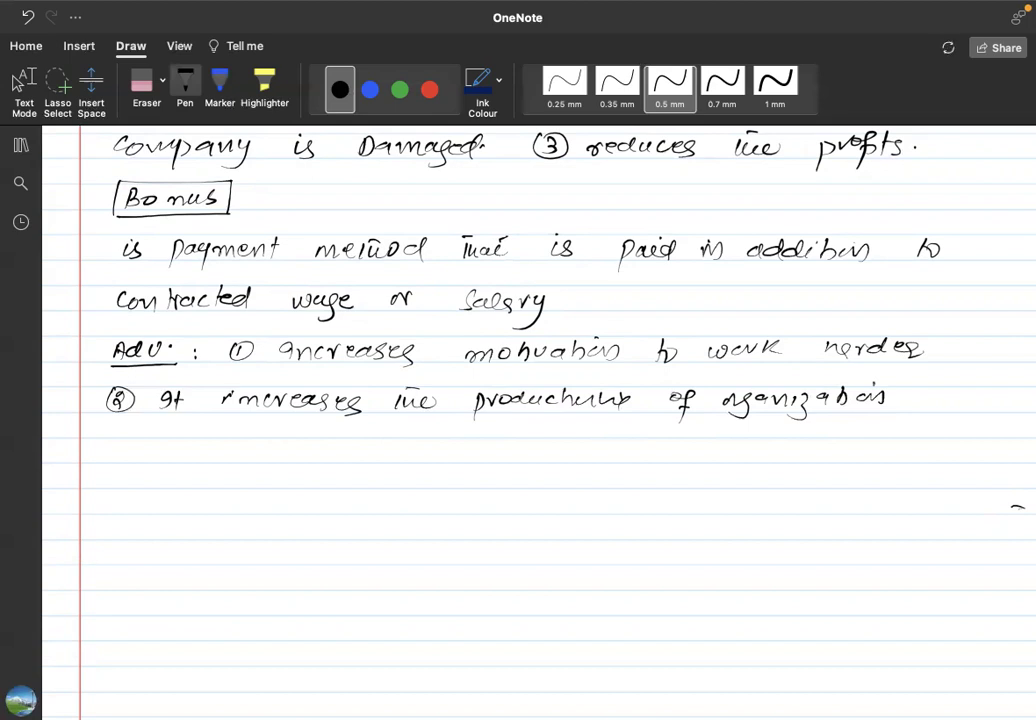
mouse_move(908, 389)
mouse_down()
mouse_move(908, 403)
mouse_move(909, 385)
mouse_up()
mouse_move(125, 442)
mouse_down()
mouse_move(166, 458)
mouse_move(368, 452)
mouse_move(416, 465)
mouse_move(425, 450)
mouse_move(572, 458)
mouse_move(577, 446)
mouse_up()
click(478, 440)
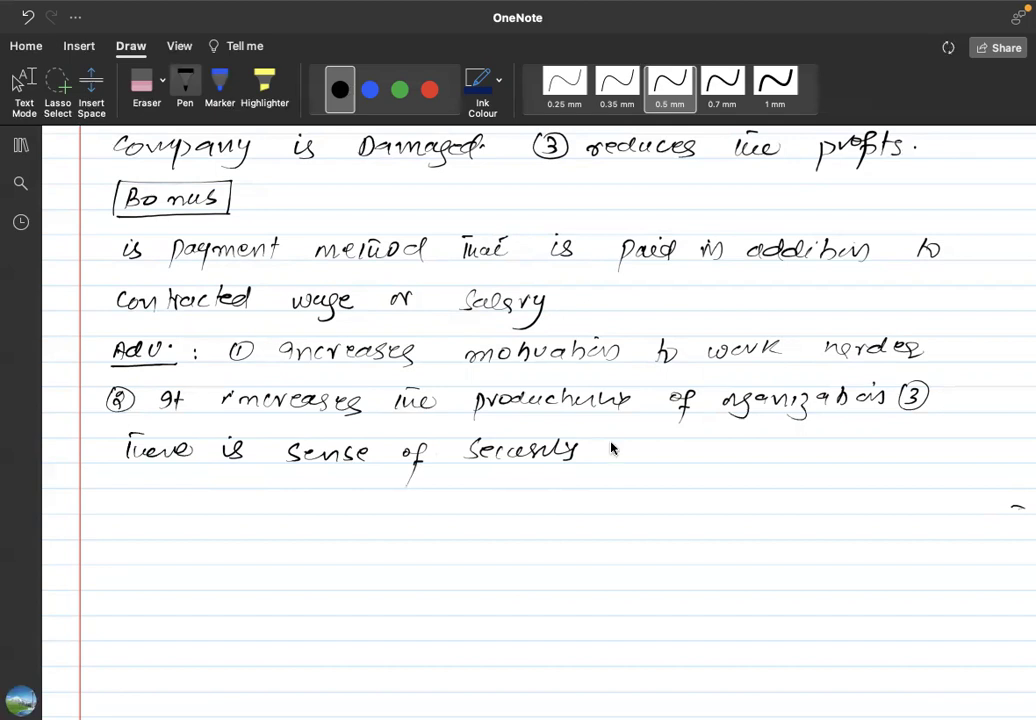
Add advantage 4, recruitment benefit, and begin the 'DisAd' heading below.
mouse_move(611, 442)
mouse_down()
mouse_move(616, 456)
mouse_move(608, 437)
mouse_move(730, 459)
mouse_move(818, 452)
mouse_up()
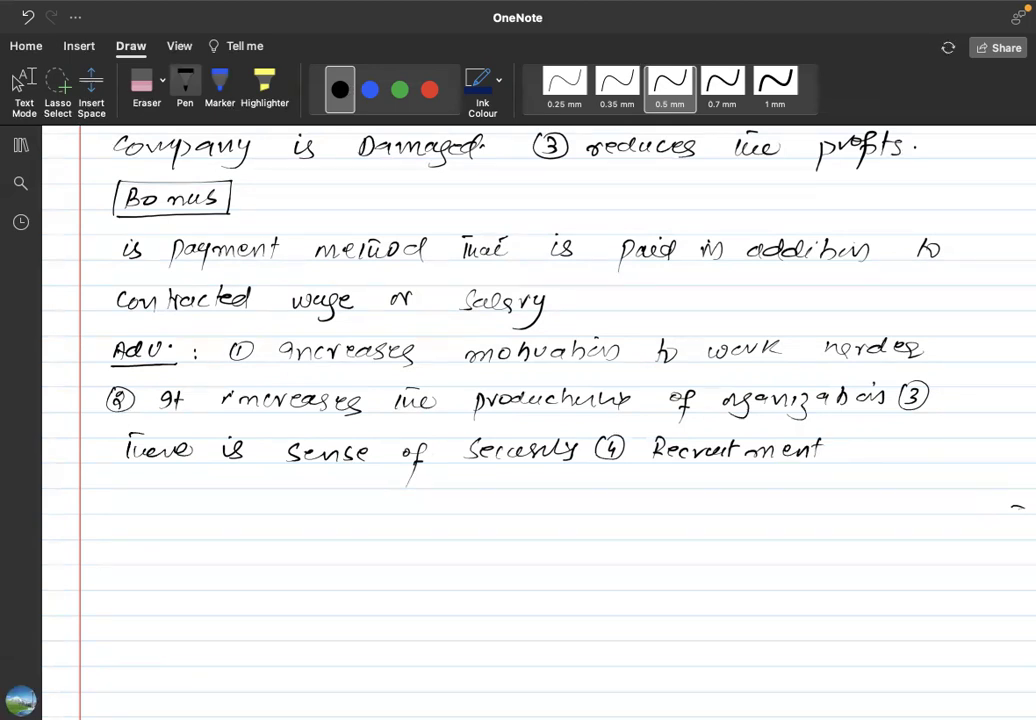
mouse_move(856, 437)
mouse_down()
mouse_move(858, 458)
mouse_move(879, 449)
mouse_move(893, 458)
mouse_move(919, 443)
mouse_move(918, 459)
mouse_move(944, 455)
mouse_move(940, 446)
mouse_up()
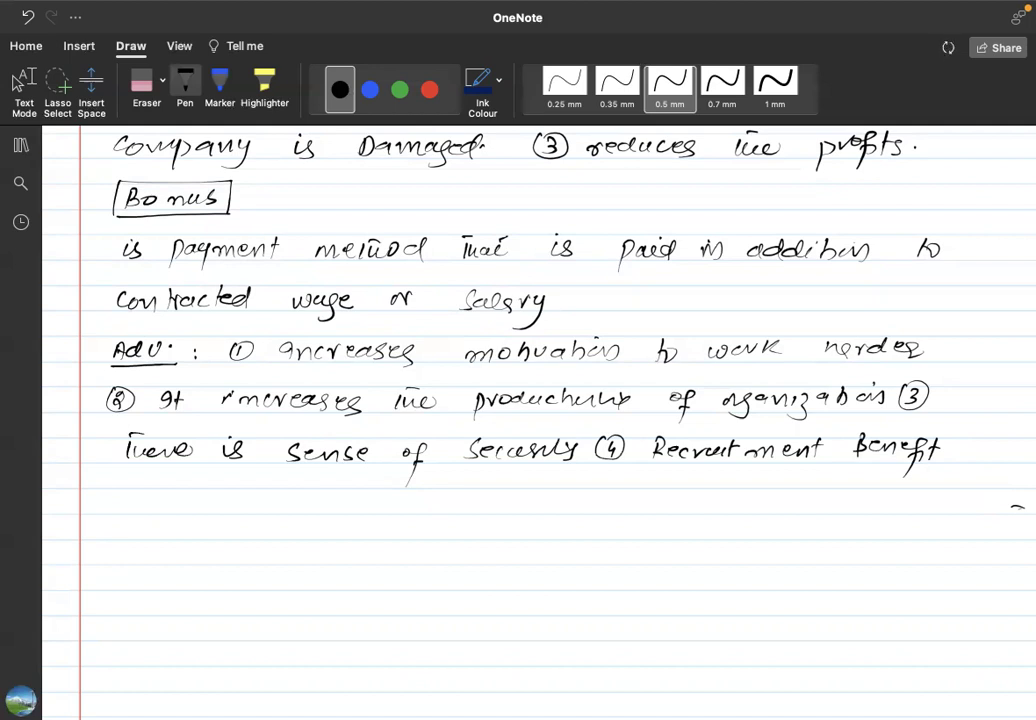
mouse_move(110, 490)
mouse_down()
mouse_move(111, 512)
mouse_move(165, 503)
mouse_move(174, 490)
mouse_up()
Complete the 'DisAd.' heading, box it, and add a colon.
click(180, 503)
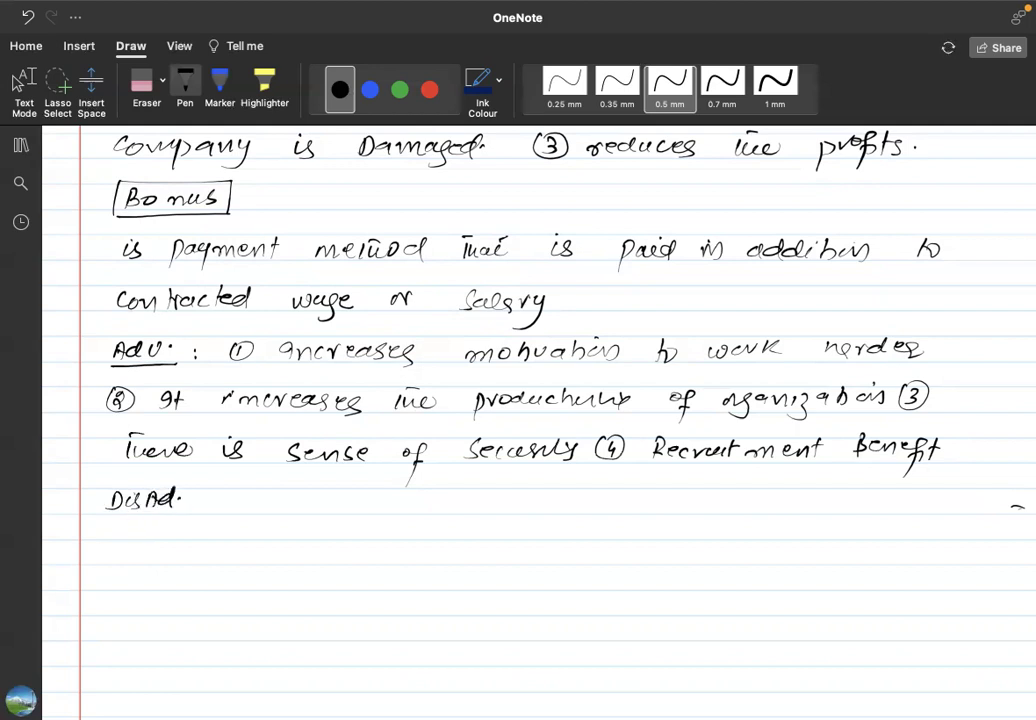
mouse_move(106, 514)
mouse_down()
mouse_move(183, 516)
mouse_move(184, 485)
mouse_up()
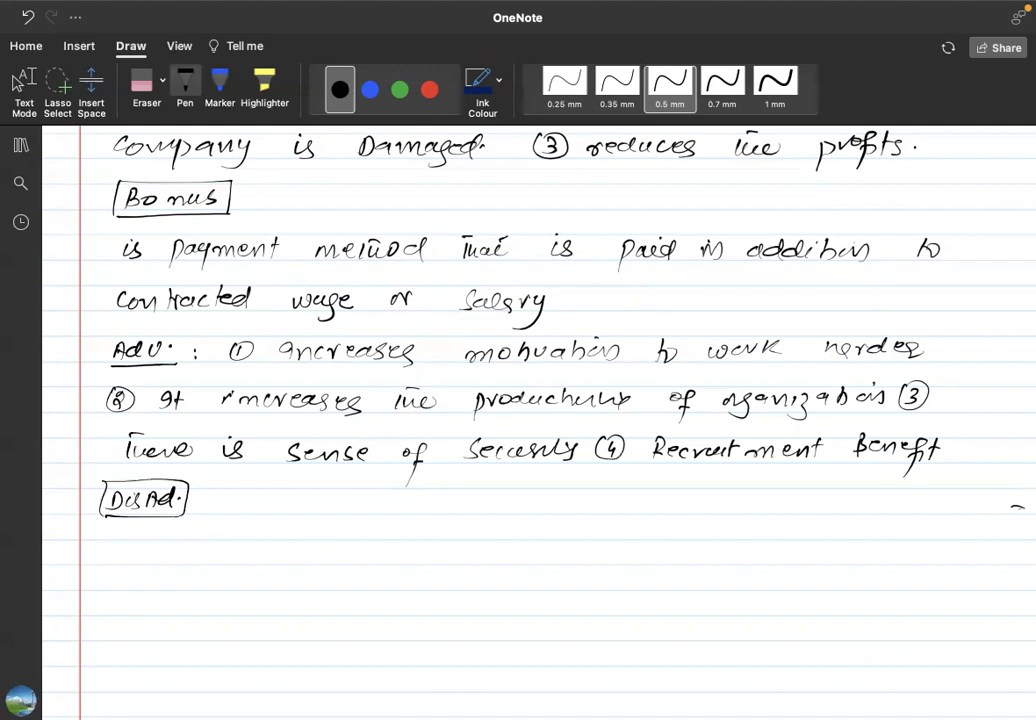
click(204, 500)
click(204, 509)
Write disadvantage 1 about resentment among employees.
mouse_move(241, 495)
mouse_down()
mouse_move(242, 509)
mouse_move(245, 493)
mouse_up()
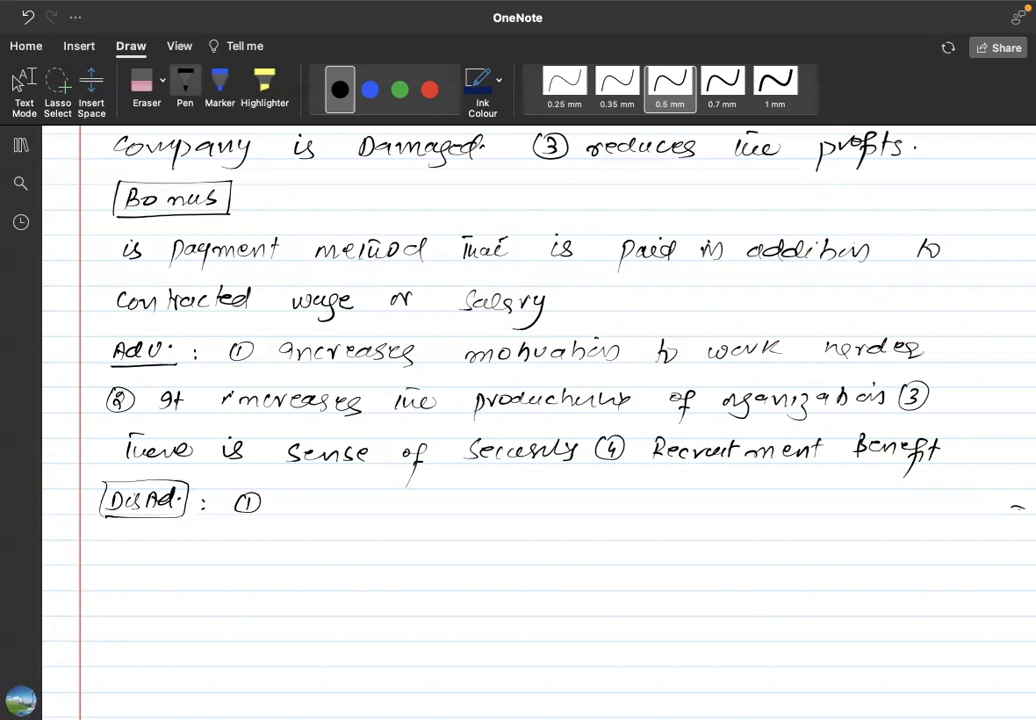
mouse_move(300, 494)
mouse_down()
mouse_move(302, 510)
mouse_move(462, 500)
mouse_move(462, 511)
mouse_up()
drag(456, 496, 470, 494)
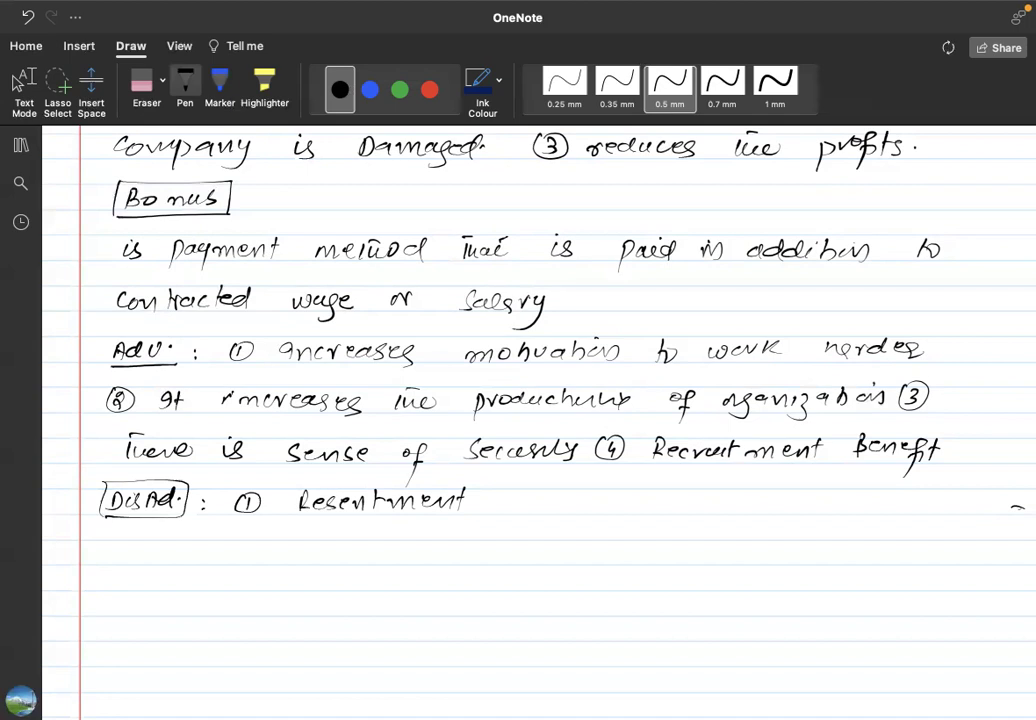
mouse_move(509, 500)
mouse_down()
mouse_move(541, 514)
mouse_move(588, 500)
mouse_move(588, 512)
mouse_move(655, 508)
mouse_up()
mouse_move(736, 502)
mouse_down()
mouse_move(758, 512)
mouse_move(790, 500)
mouse_move(795, 510)
mouse_move(881, 509)
mouse_move(874, 493)
mouse_up()
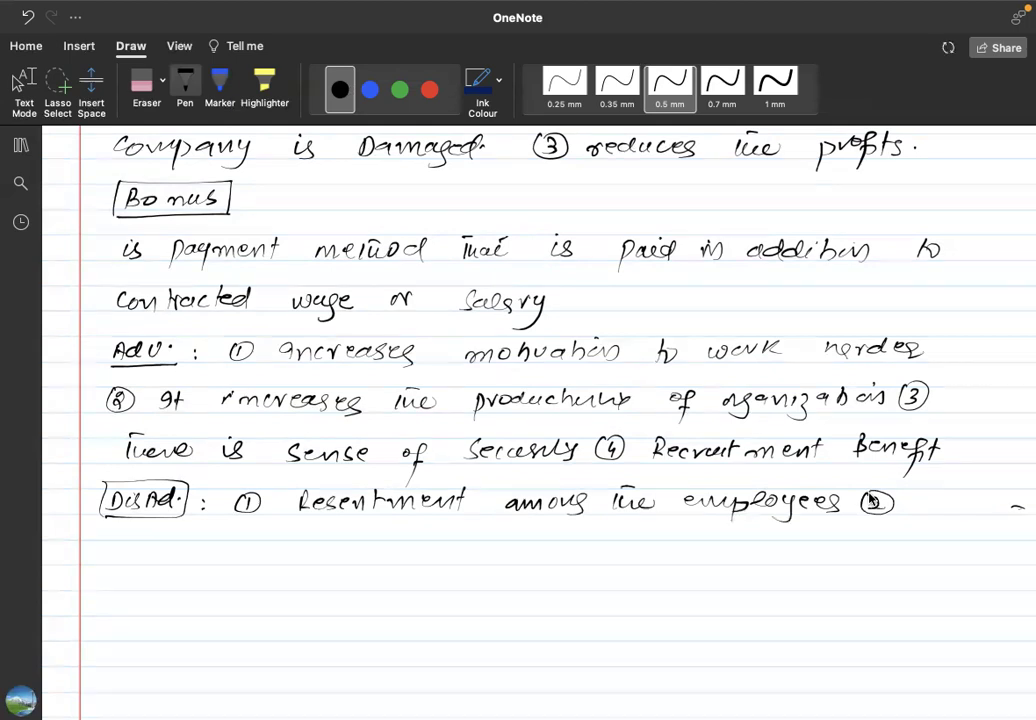
Write disadvantage 2: 'If it's individual, it might damage team spirit'.
mouse_move(123, 549)
mouse_down()
mouse_move(117, 567)
mouse_move(128, 575)
mouse_up()
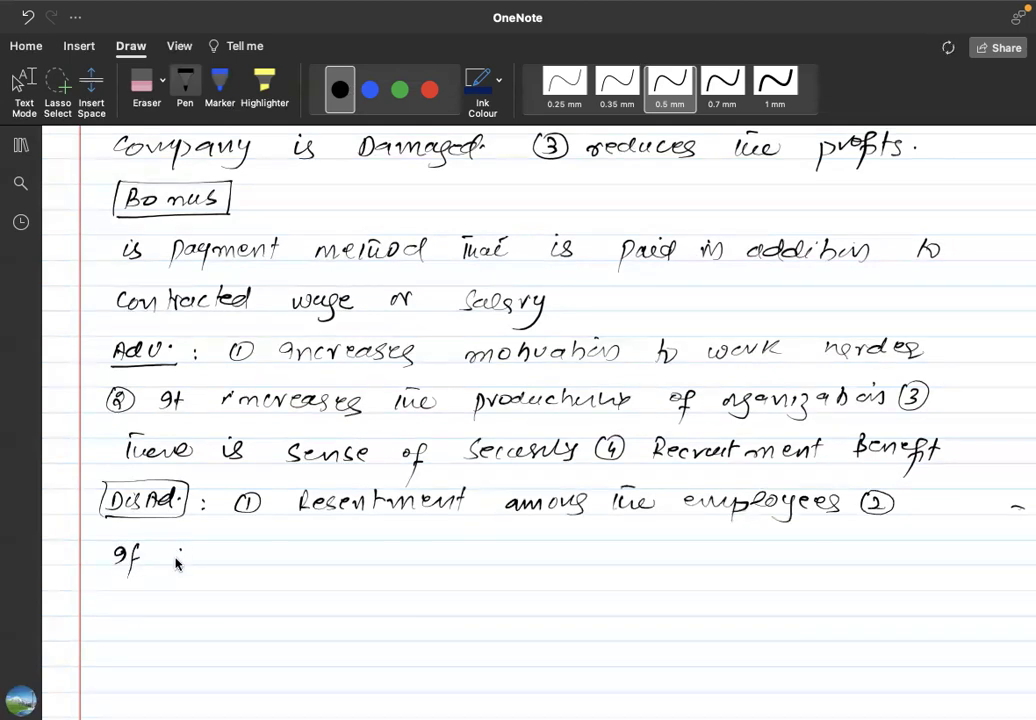
drag(178, 549, 177, 563)
mouse_move(188, 544)
mouse_down()
mouse_move(189, 564)
mouse_move(196, 550)
mouse_up()
mouse_move(206, 550)
mouse_down()
mouse_move(198, 563)
mouse_move(284, 551)
mouse_move(430, 562)
mouse_up()
mouse_move(440, 543)
mouse_down()
mouse_move(440, 563)
mouse_move(447, 550)
mouse_up()
mouse_move(479, 560)
mouse_down()
mouse_move(534, 572)
mouse_move(553, 560)
mouse_move(881, 562)
mouse_up()
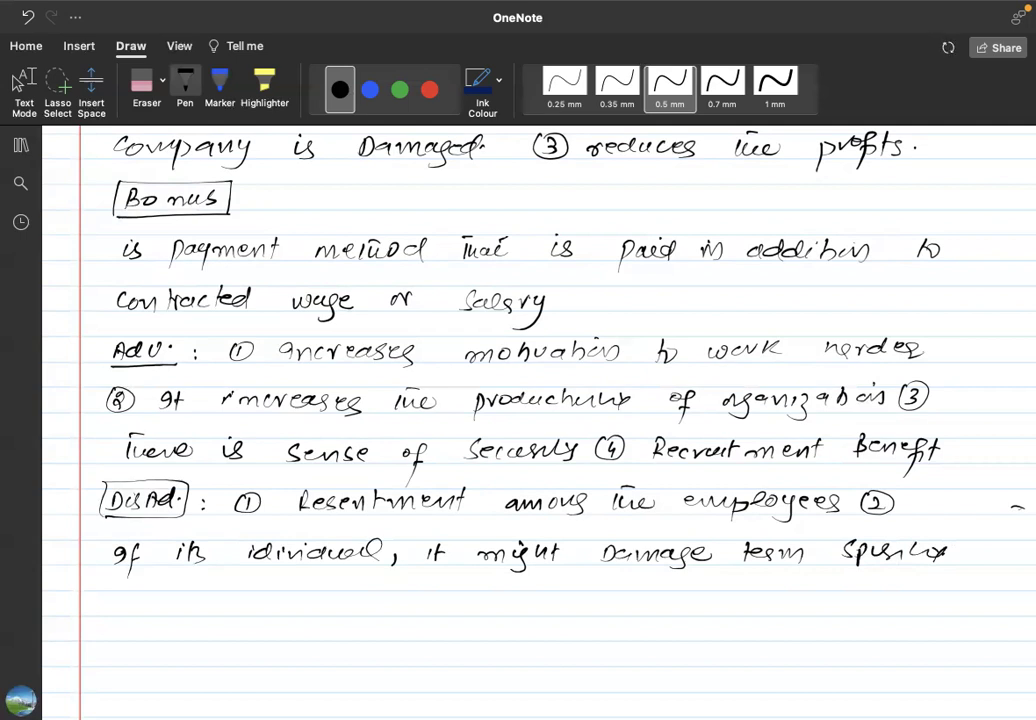
Start disadvantage 3 with a circled 3 and 'very costly for organizations'.
drag(116, 592, 108, 610)
mouse_move(113, 594)
mouse_down()
mouse_move(126, 612)
mouse_move(159, 603)
mouse_up()
mouse_move(169, 598)
mouse_down()
mouse_move(204, 612)
mouse_move(232, 608)
mouse_up()
drag(246, 600, 283, 612)
drag(274, 601, 300, 606)
drag(304, 598, 300, 626)
mouse_move(357, 593)
mouse_down()
mouse_move(349, 624)
mouse_move(358, 603)
mouse_up()
drag(362, 600, 437, 612)
mouse_move(436, 598)
mouse_down()
mouse_move(425, 622)
mouse_move(464, 604)
mouse_move(510, 622)
mouse_move(540, 606)
mouse_move(577, 608)
mouse_up()
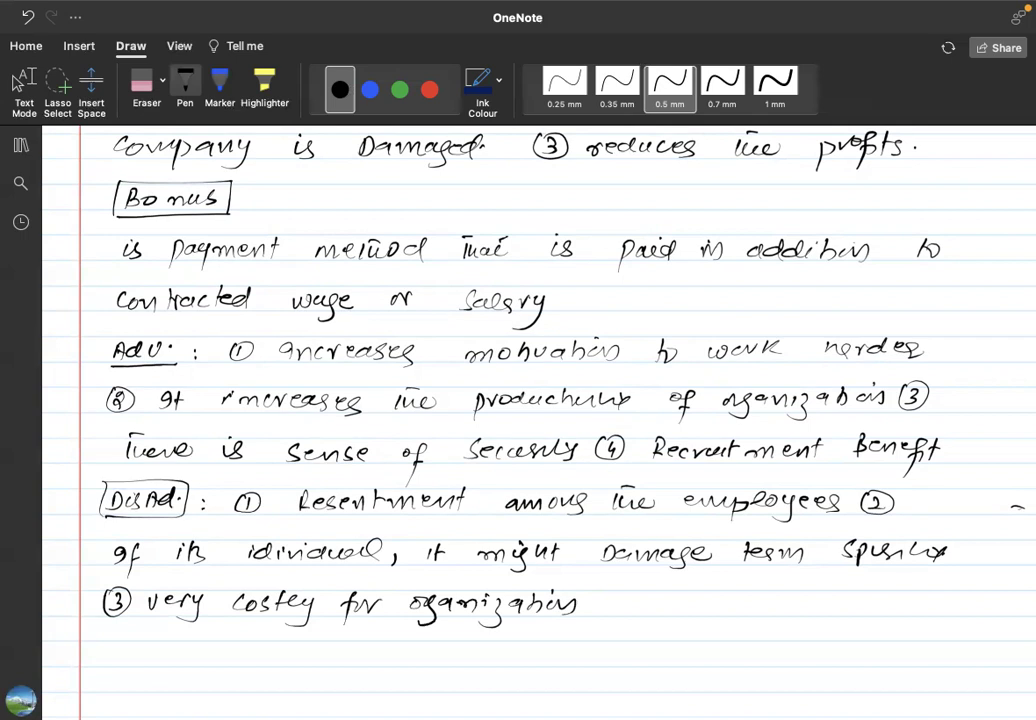
Complete 'organizations' in the third disadvantage and scroll down for blank space.
scroll(540, 420, down, 3)
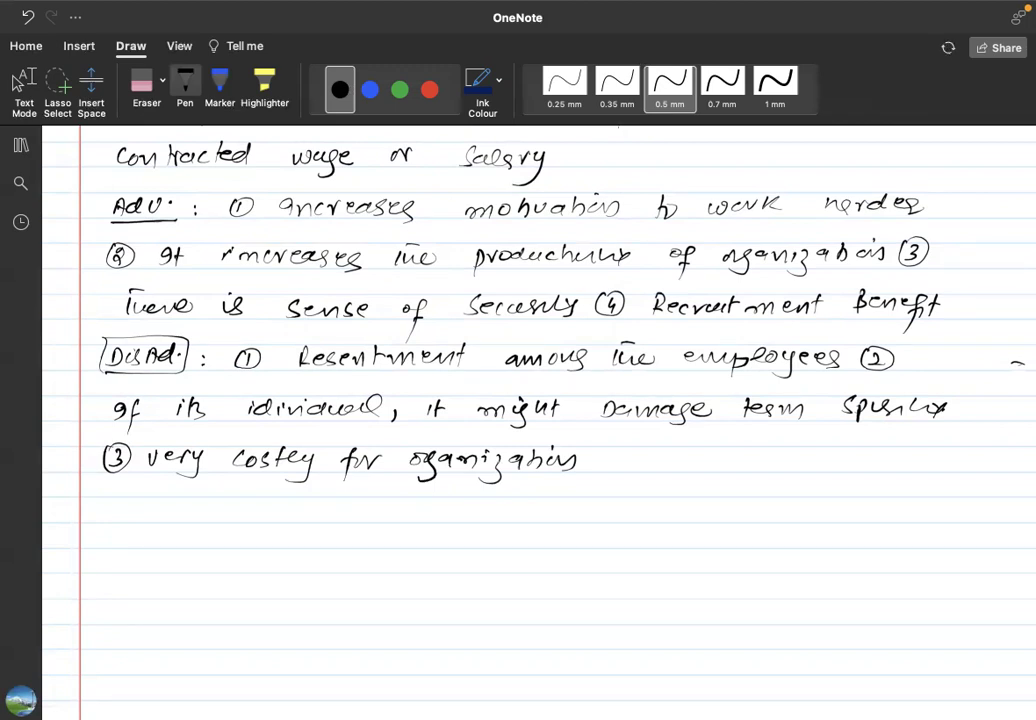
Handwrite the heading 'Situations in which Bonus is used.'.
scroll(540, 420, down, 2)
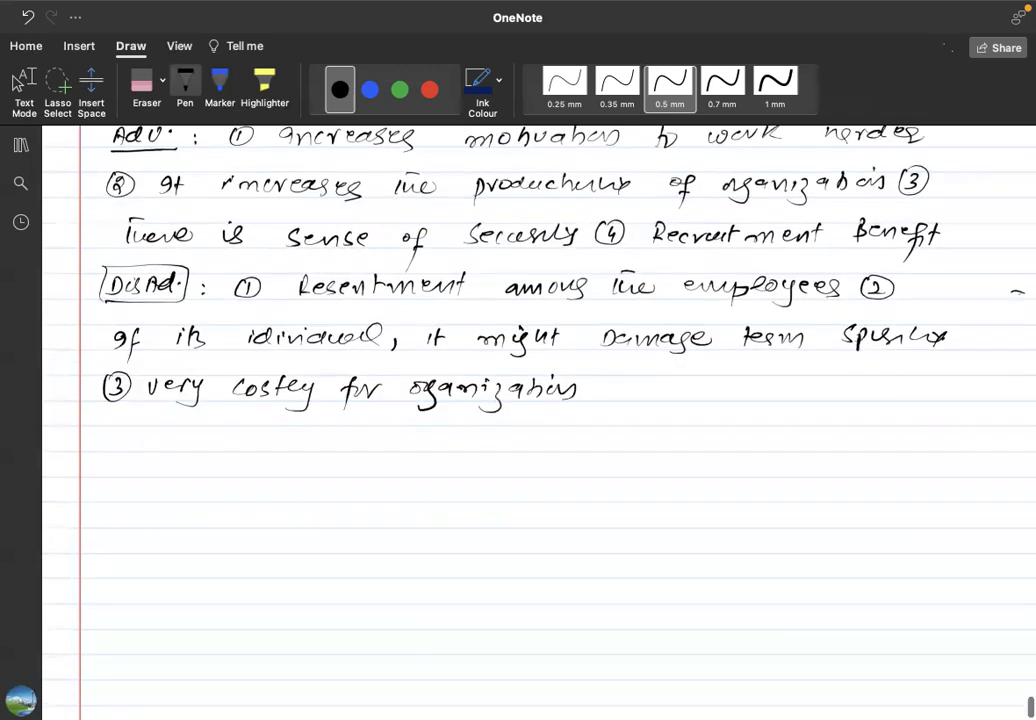
scroll(540, 420, up, 1)
mouse_move(118, 442)
mouse_down()
mouse_move(109, 458)
mouse_move(300, 458)
mouse_move(278, 443)
mouse_up()
mouse_move(345, 446)
mouse_down()
mouse_move(502, 446)
mouse_move(546, 460)
mouse_move(612, 450)
mouse_up()
click(591, 442)
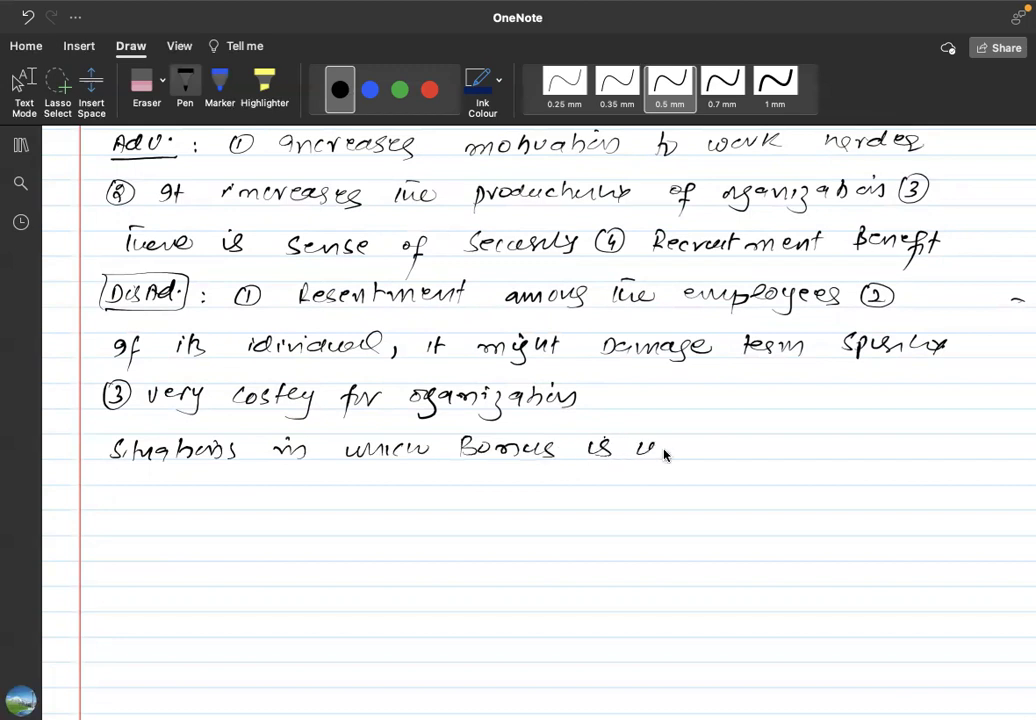
drag(676, 456, 708, 446)
click(715, 451)
Write a circled 1 followed by 'Business' below the heading.
mouse_move(116, 488)
mouse_down()
mouse_move(116, 501)
mouse_move(112, 490)
mouse_move(165, 505)
mouse_move(263, 500)
mouse_up()
drag(266, 494, 273, 502)
drag(276, 494, 384, 502)
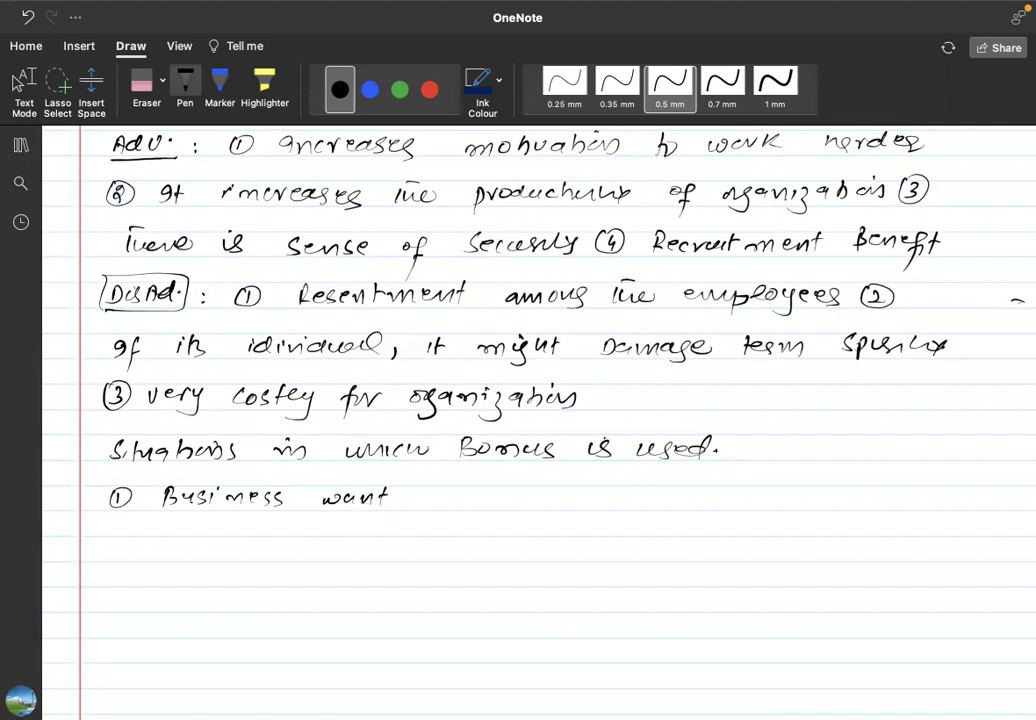
Write 'to pay one-off benefit that' after 'Business want'.
mouse_move(421, 489)
mouse_down()
mouse_move(422, 507)
mouse_move(497, 495)
mouse_move(508, 515)
mouse_up()
drag(572, 496, 620, 501)
mouse_move(622, 499)
mouse_down()
mouse_move(654, 500)
mouse_move(652, 516)
mouse_up()
mouse_move(666, 492)
mouse_down()
mouse_move(655, 518)
mouse_move(672, 499)
mouse_move(706, 510)
mouse_up()
mouse_move(708, 490)
mouse_down()
mouse_move(770, 515)
mouse_move(790, 500)
mouse_move(881, 500)
mouse_up()
drag(881, 486, 884, 484)
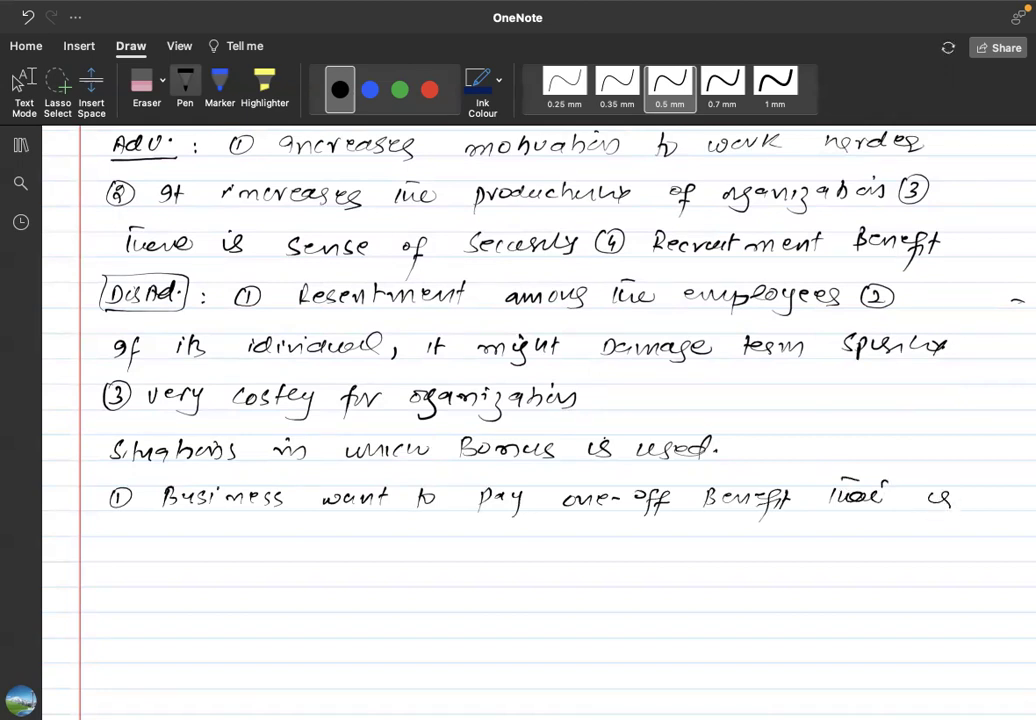
Add 'not part of contract.' on the next line and start a circled 2.
drag(118, 548, 150, 549)
mouse_move(164, 540)
mouse_down()
mouse_move(156, 550)
mouse_move(188, 568)
mouse_move(215, 546)
mouse_move(270, 550)
mouse_move(290, 570)
mouse_up()
click(247, 534)
drag(284, 550, 345, 553)
drag(360, 544, 399, 553)
drag(403, 546, 433, 551)
mouse_move(437, 537)
mouse_down()
mouse_move(438, 552)
mouse_move(443, 542)
mouse_up()
click(446, 550)
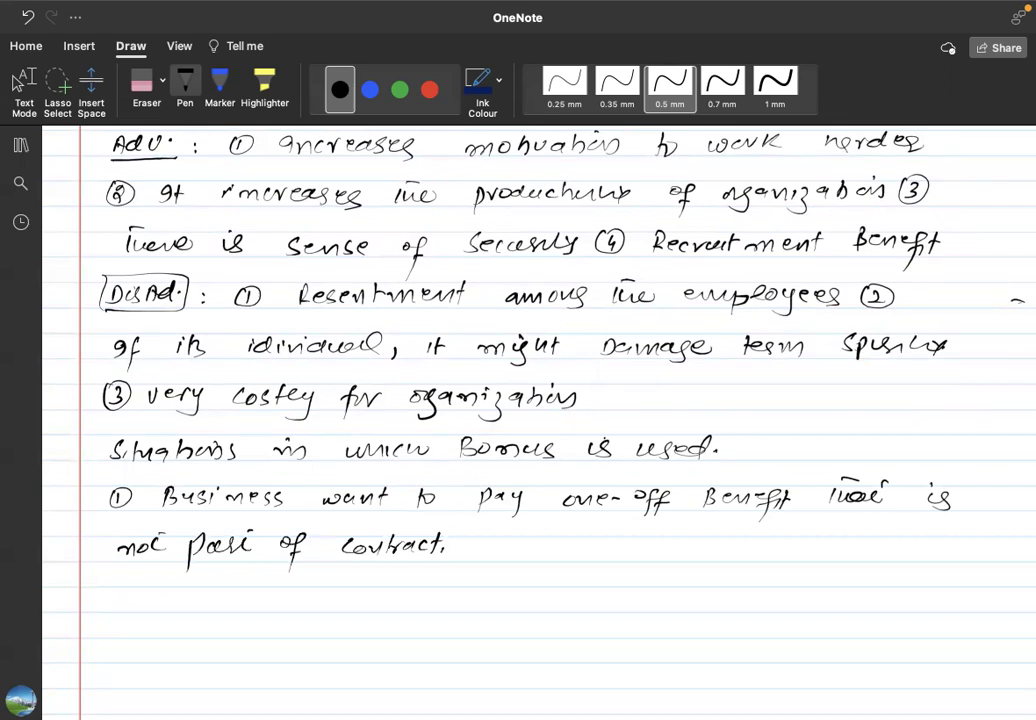
mouse_move(112, 589)
mouse_down()
mouse_move(120, 604)
mouse_move(101, 600)
mouse_move(173, 600)
mouse_up()
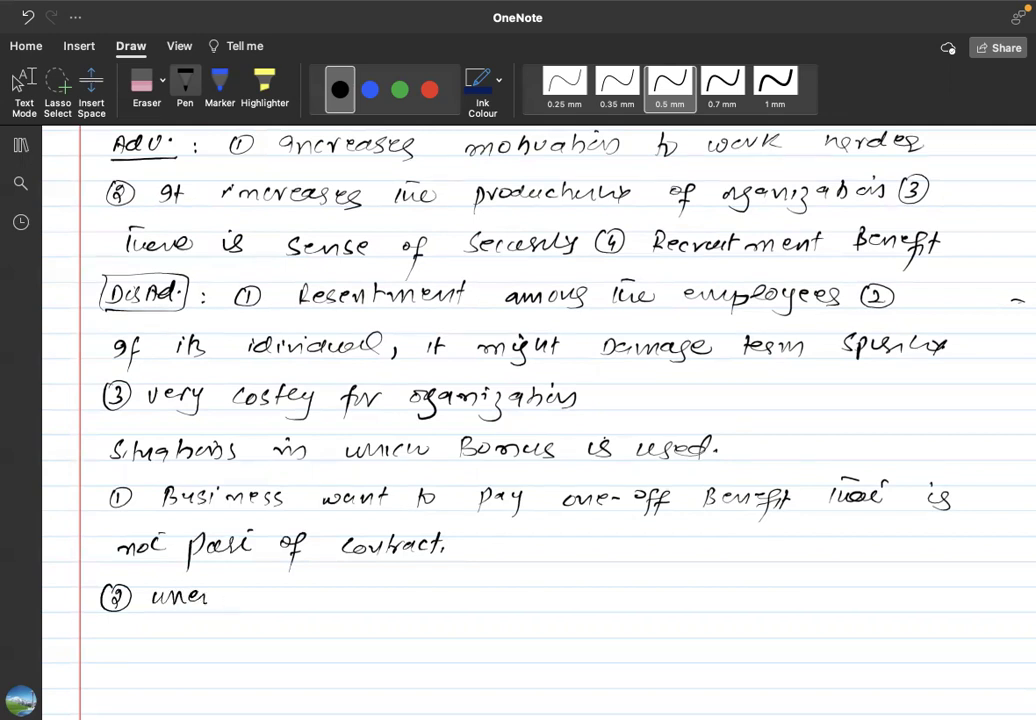
Write 'organizations want to reward new' after 'When'.
drag(267, 592, 271, 600)
click(310, 597)
click(309, 605)
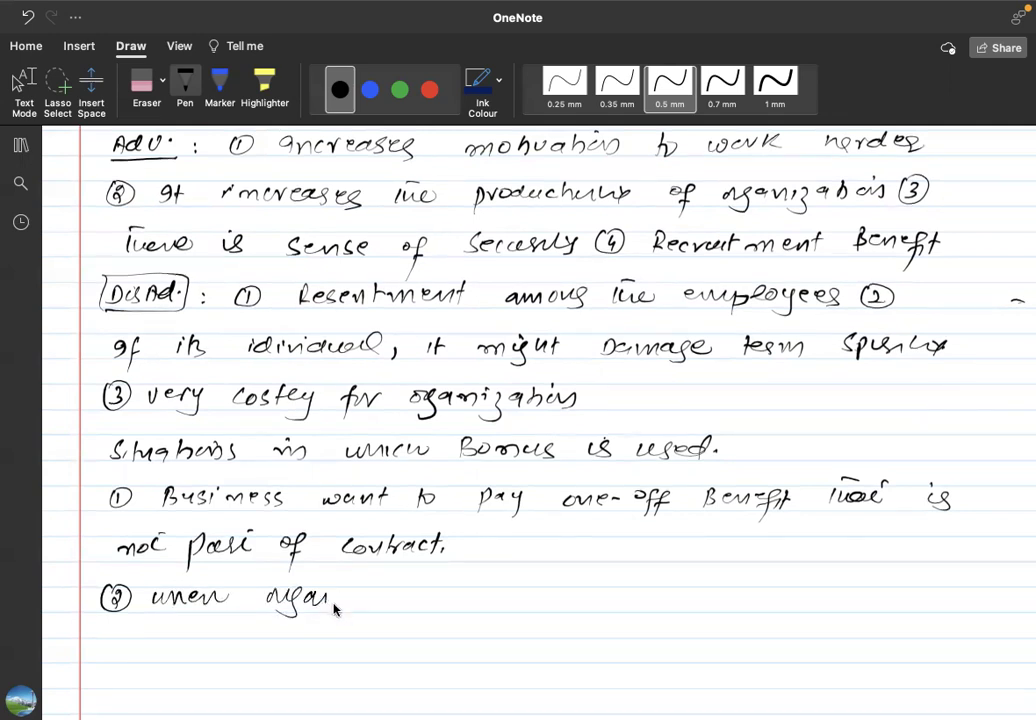
mouse_move(340, 594)
mouse_down()
mouse_move(363, 614)
mouse_move(386, 604)
mouse_move(526, 605)
mouse_up()
mouse_move(614, 588)
mouse_down()
mouse_move(618, 606)
mouse_move(634, 598)
mouse_up()
mouse_move(676, 595)
mouse_down()
mouse_move(770, 600)
mouse_move(776, 584)
mouse_move(840, 596)
mouse_move(848, 610)
mouse_move(940, 598)
mouse_up()
Erase a stray stroke, return to black ink, and write 'benefit for extraordinary performance.'.
click(143, 85)
click(185, 85)
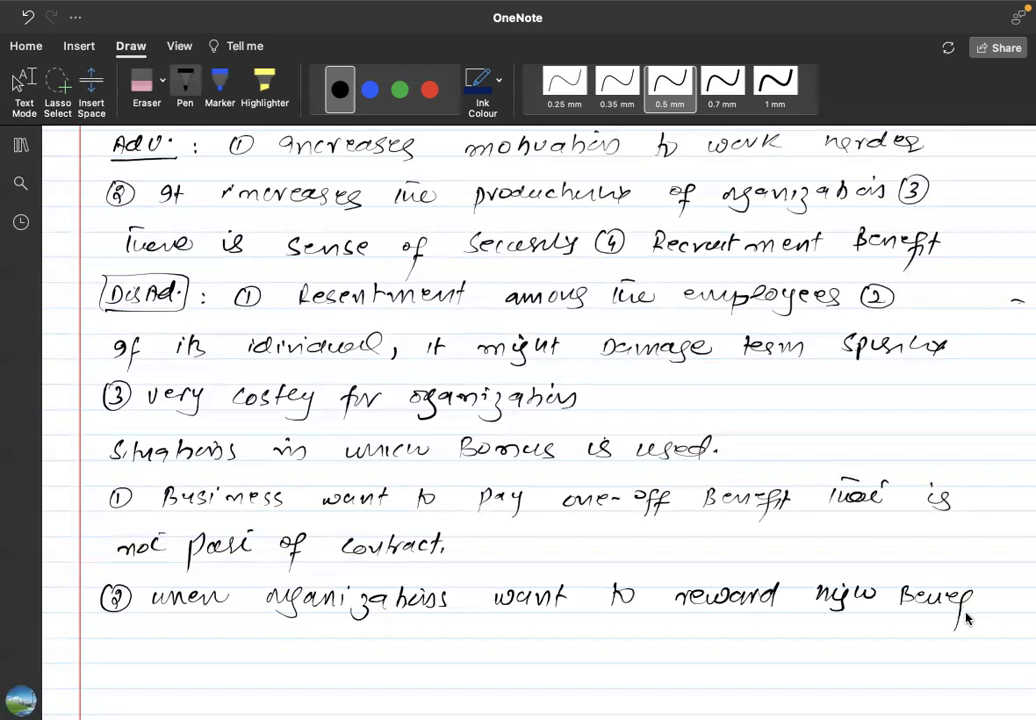
drag(967, 618, 981, 592)
mouse_move(120, 652)
mouse_down()
mouse_move(117, 680)
mouse_move(147, 652)
mouse_move(190, 650)
mouse_move(377, 652)
mouse_move(398, 672)
mouse_move(449, 680)
mouse_move(490, 650)
mouse_move(515, 648)
mouse_move(530, 668)
mouse_move(567, 656)
mouse_move(664, 668)
mouse_move(671, 658)
mouse_up()
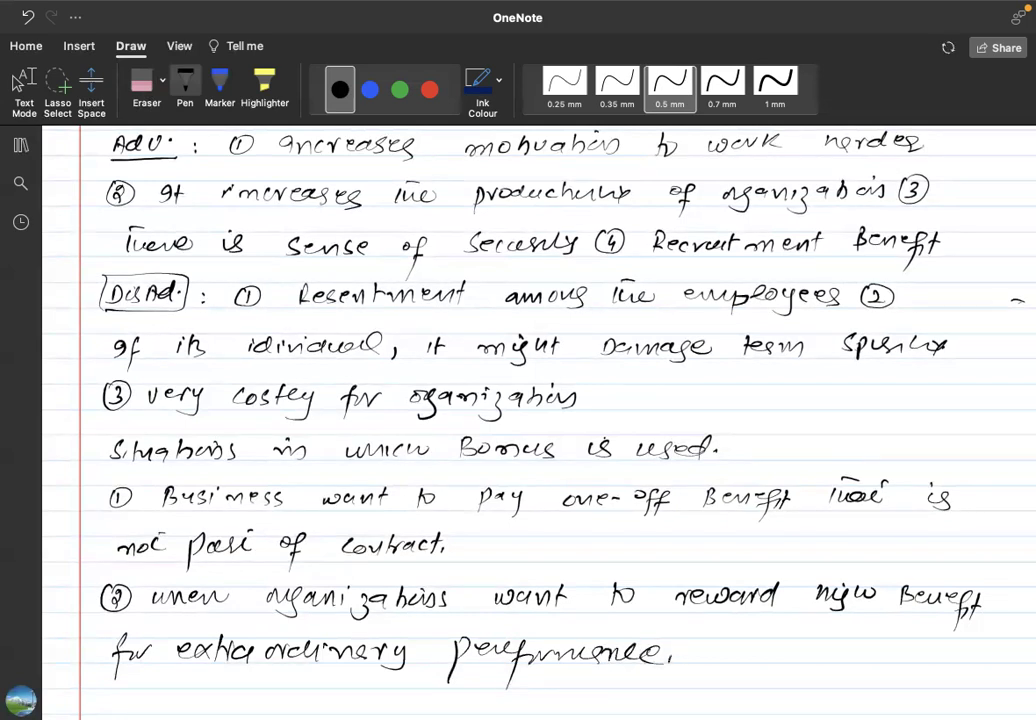